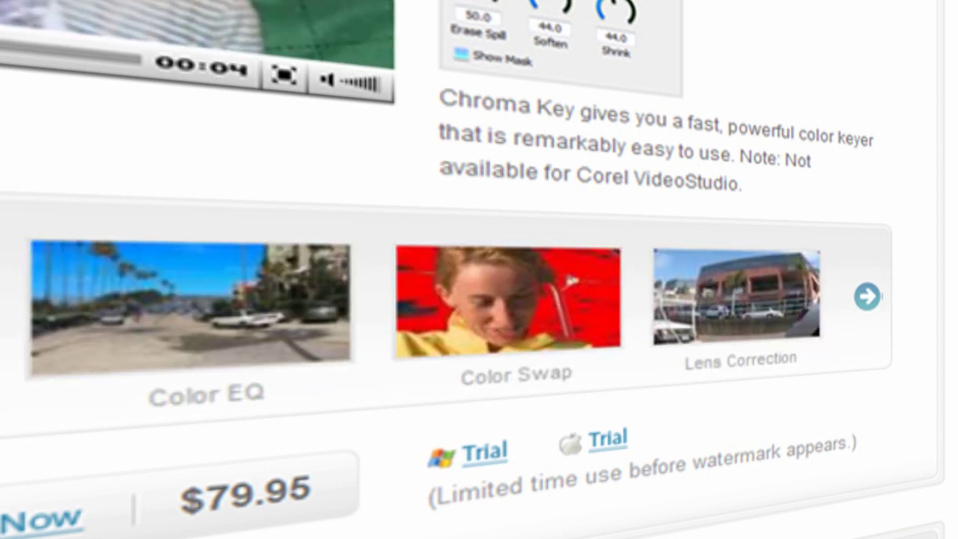
- Advance the NewBlueFX effects gallery to show Letterbox, Noise Reducer and Picture-In-Picture
click(877, 307)
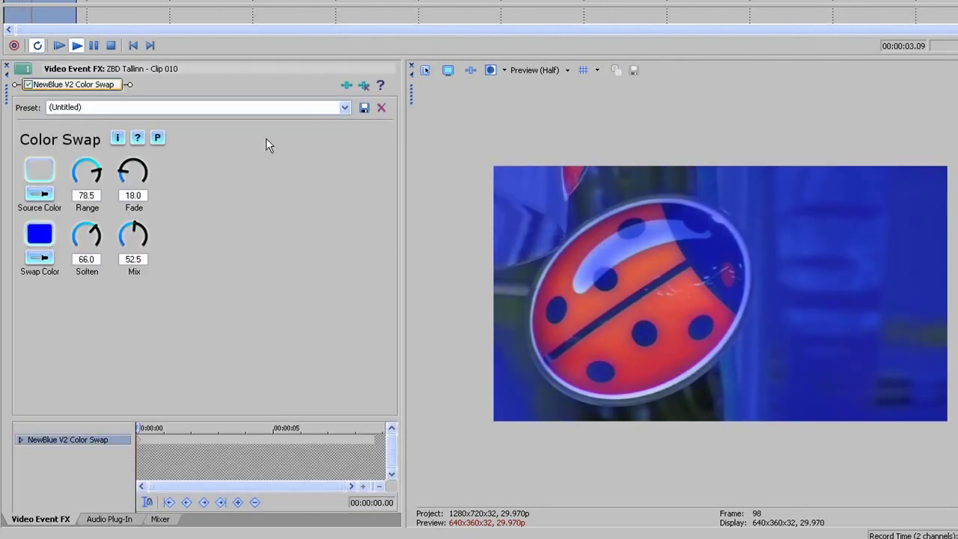
- Preview Color Swap presets from Blue Man Goop onward, then reset the effect to None
click(345, 109)
click(232, 122)
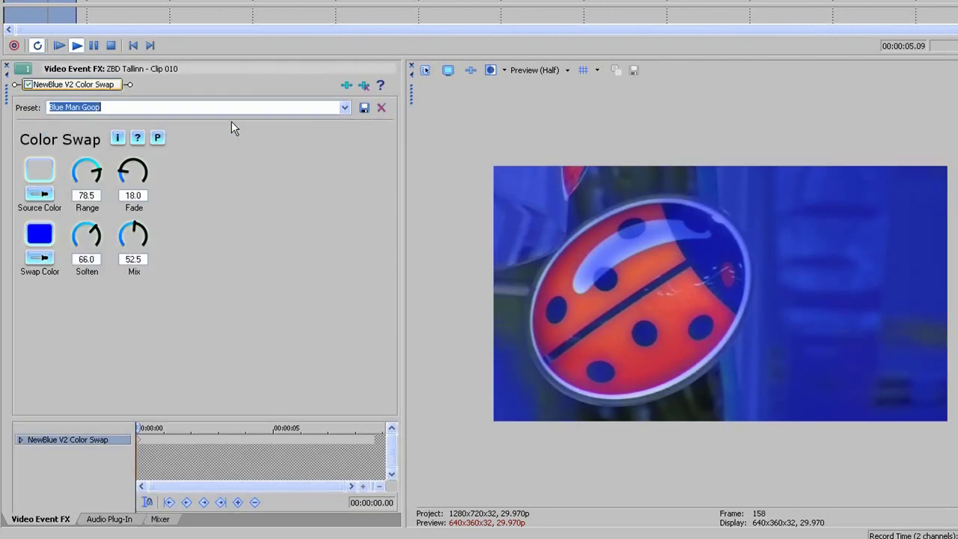
key(Down)
key(Down)
key(Down)
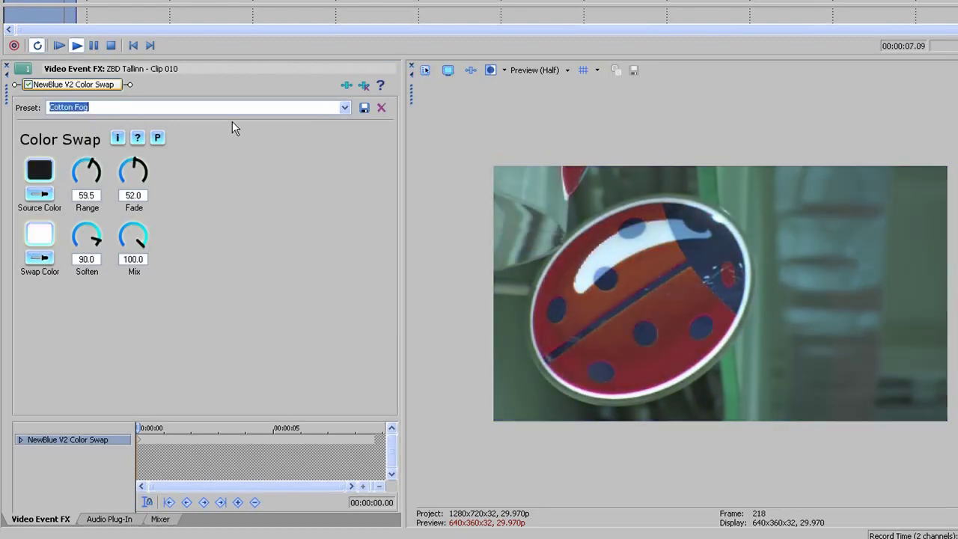
key(Down)
key(Down)
key(Down)
key(Down)
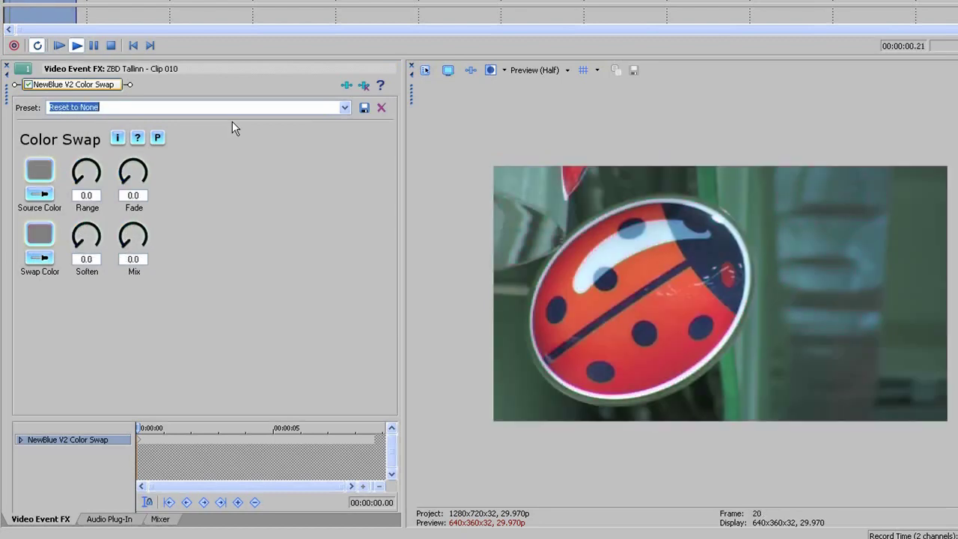
key(Down)
key(Down)
key(Down)
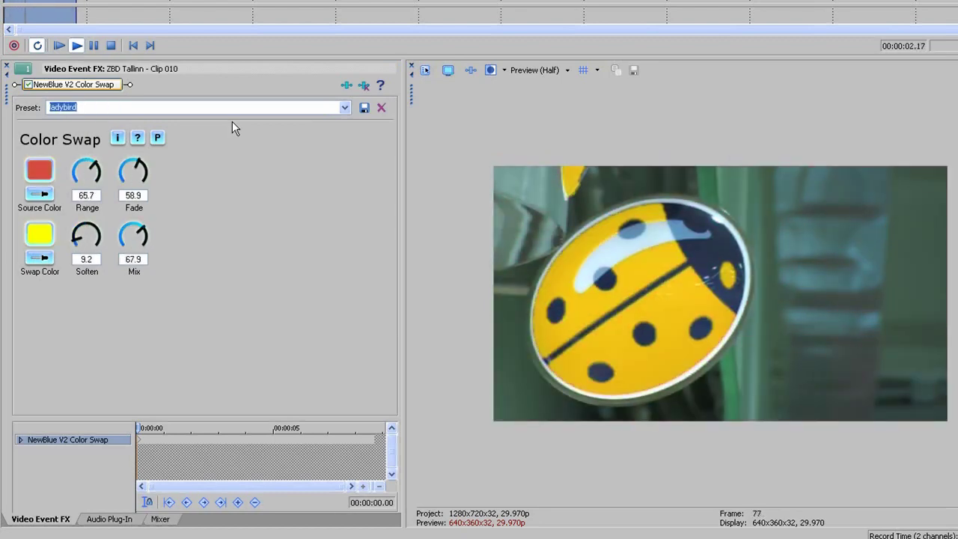
click(344, 108)
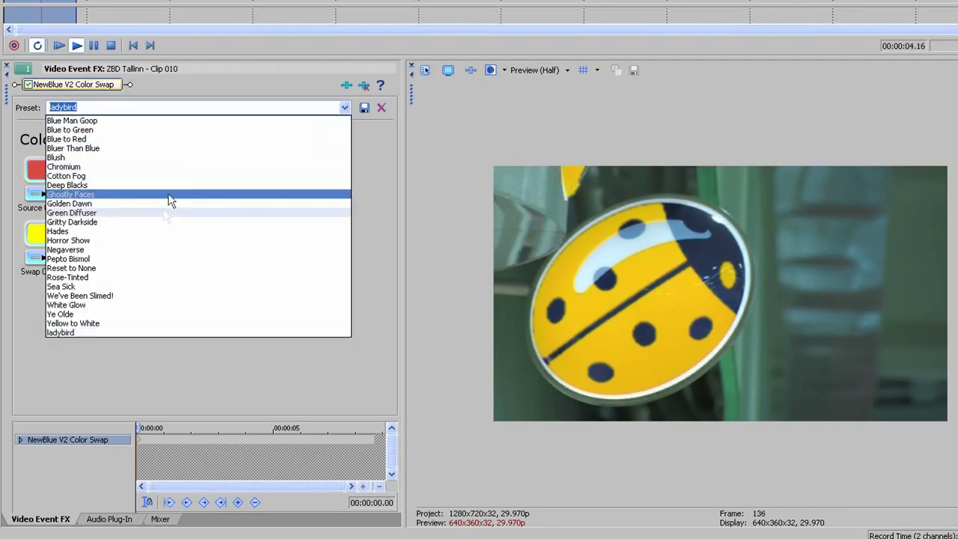
click(145, 268)
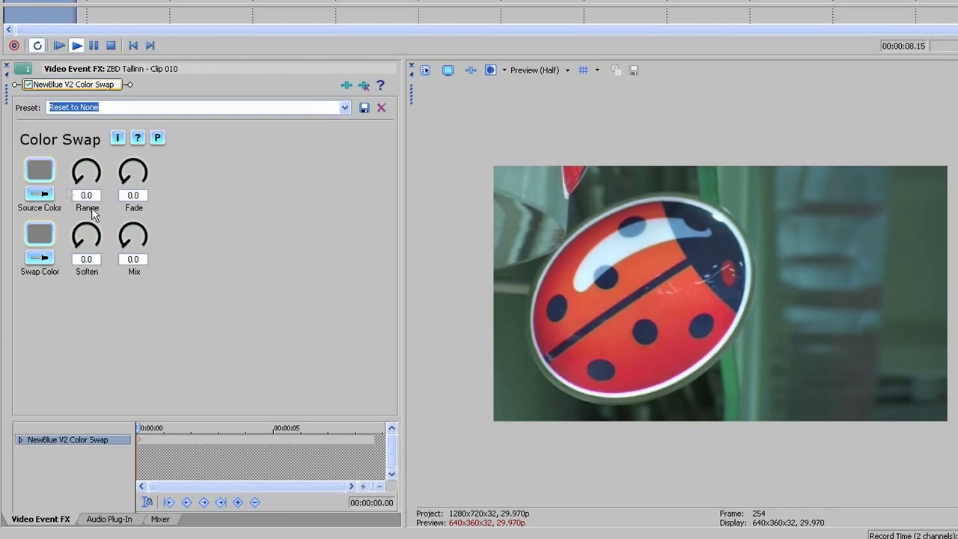
- Eyedrop the ladybird's red as Source Color and push Range and Mix to 100
click(36, 196)
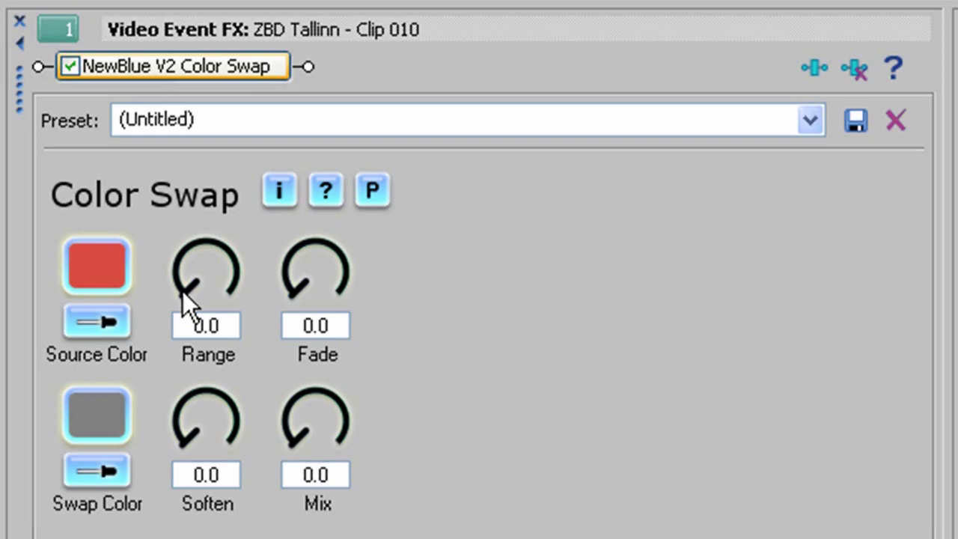
mouse_move(183, 291)
mouse_down()
mouse_move(188, 306)
mouse_move(181, 278)
mouse_move(214, 257)
mouse_move(239, 283)
mouse_move(97, 195)
mouse_up()
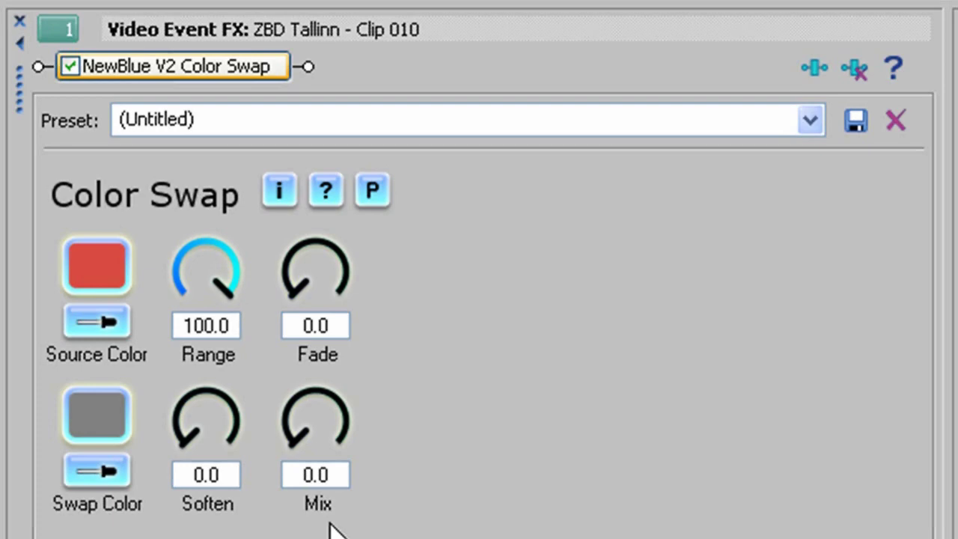
drag(292, 443, 337, 443)
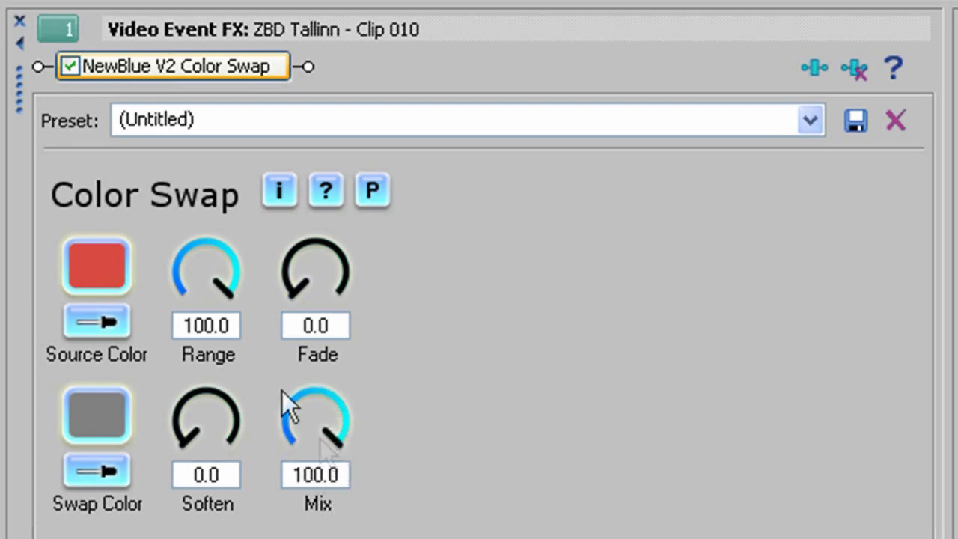
- Pick yellow as the Swap Color and adjust Range to cover the red body
drag(231, 279, 202, 268)
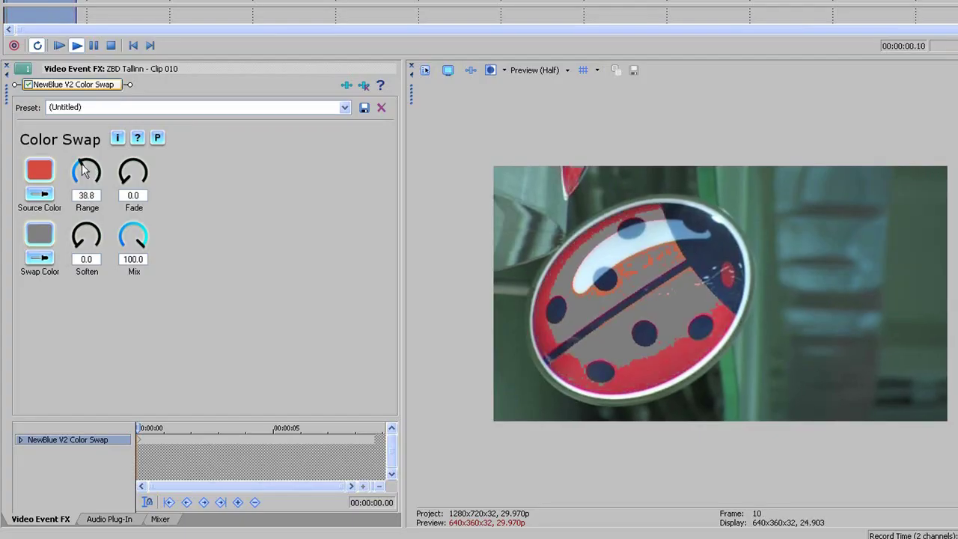
drag(85, 171, 90, 168)
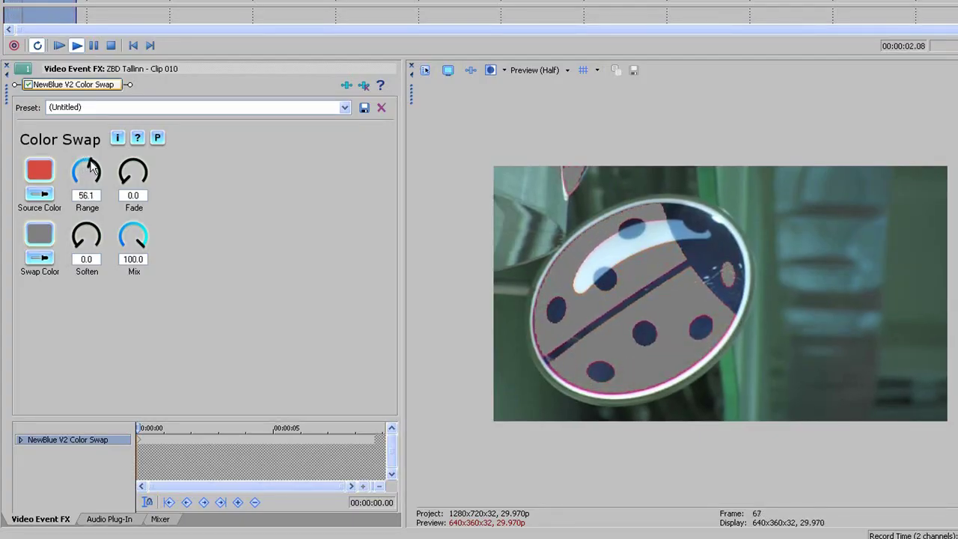
click(40, 237)
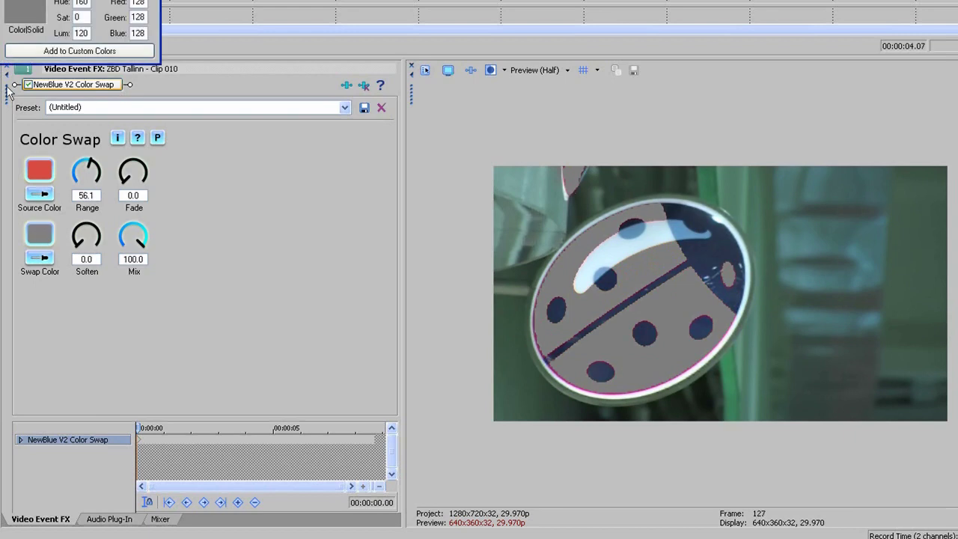
key(Return)
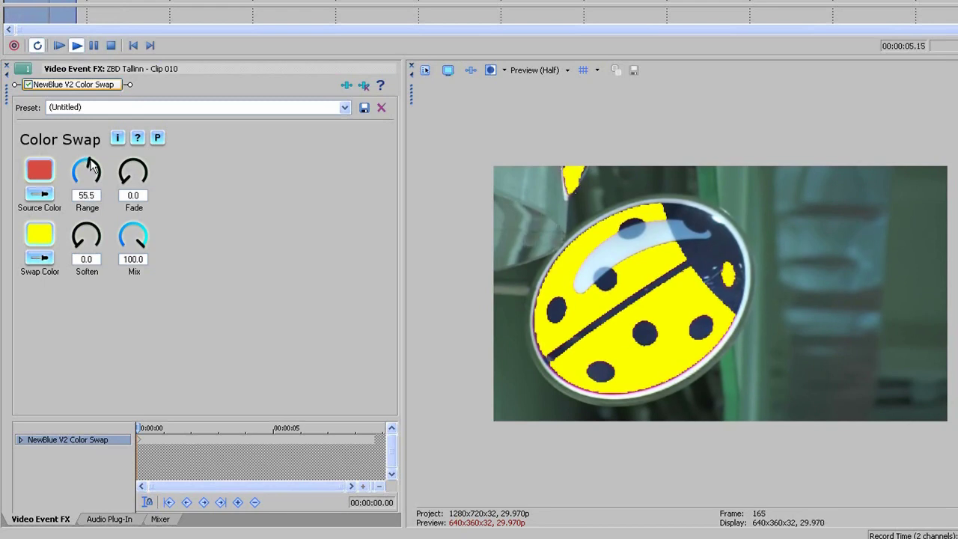
drag(88, 166, 96, 172)
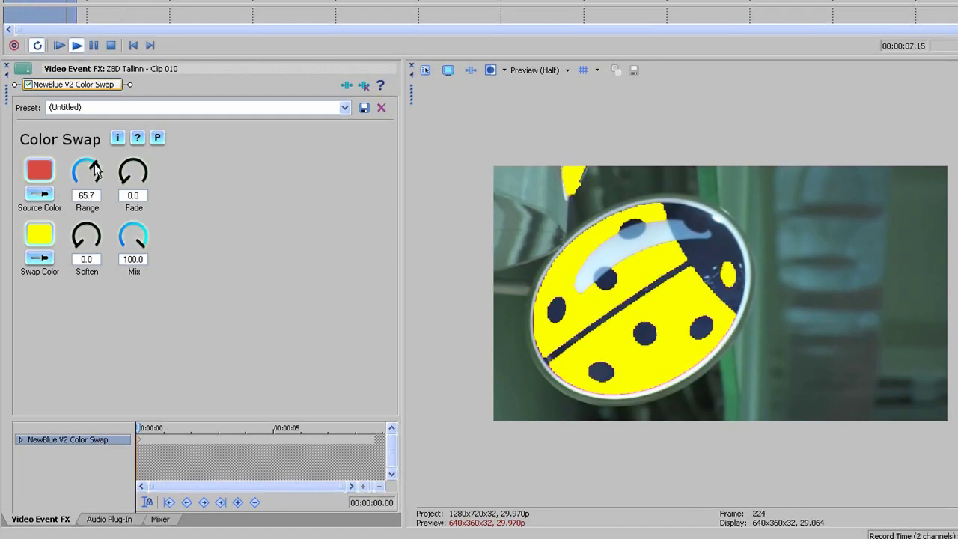
- Fine-tune Range to 66.7, then disable Color Swap to view the original red
mouse_move(96, 172)
mouse_down()
mouse_move(83, 170)
mouse_move(96, 174)
mouse_up()
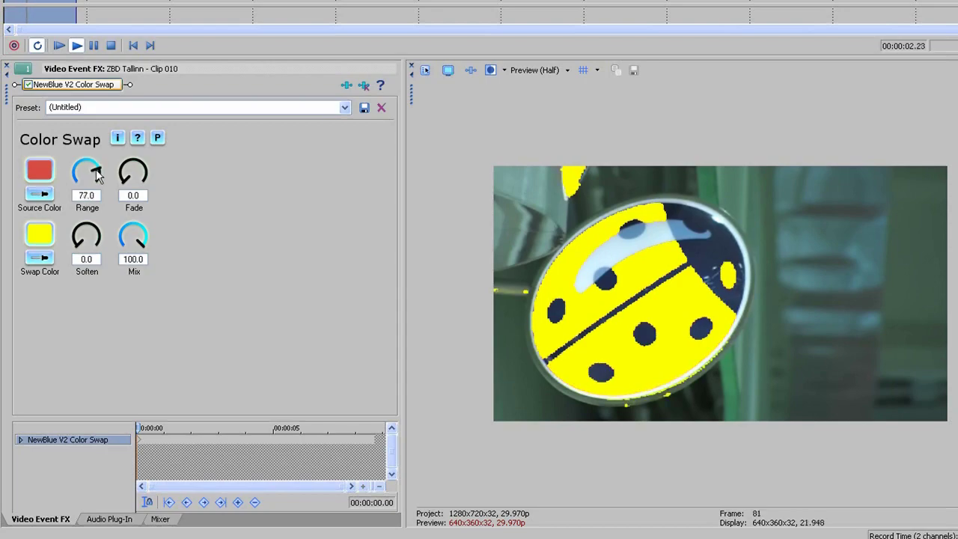
drag(96, 175, 98, 180)
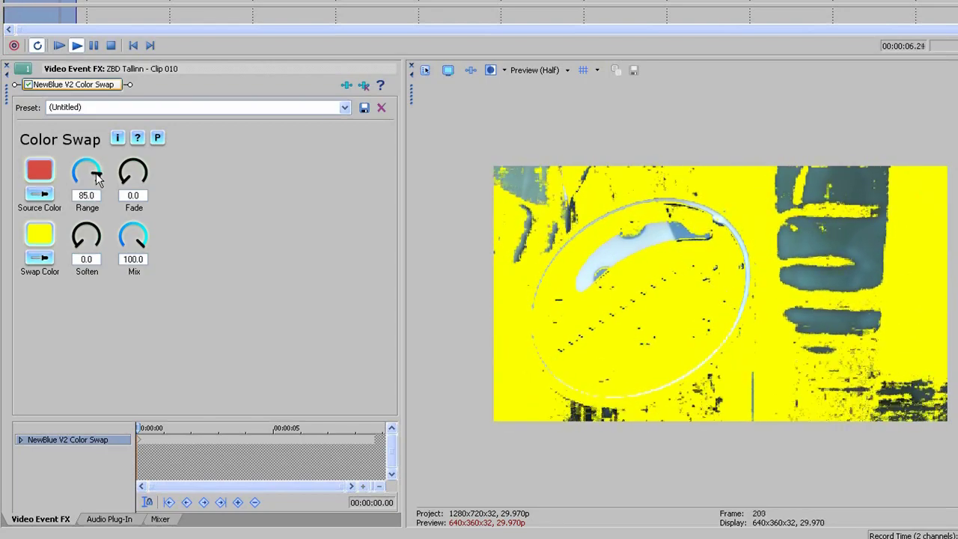
mouse_move(97, 180)
mouse_down()
mouse_move(94, 187)
mouse_move(96, 173)
mouse_up()
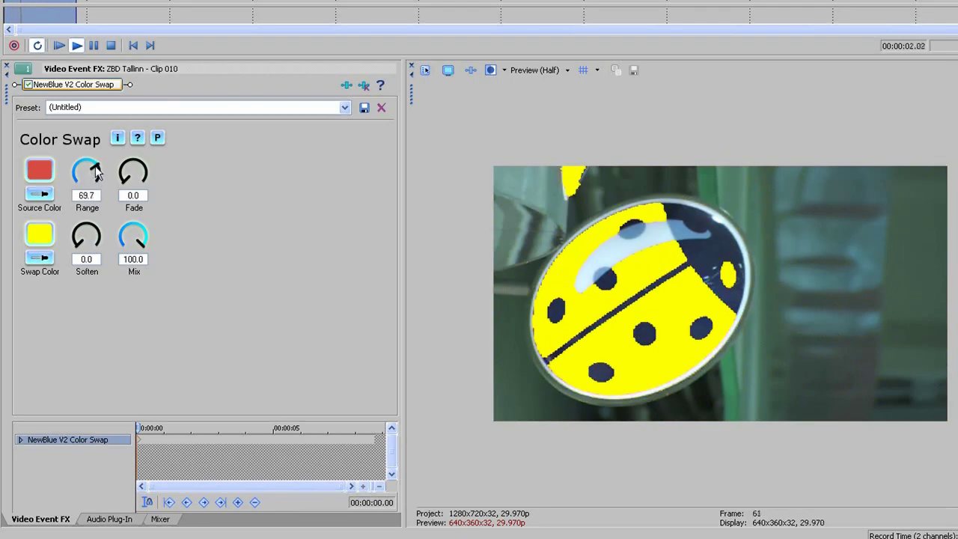
drag(95, 171, 96, 173)
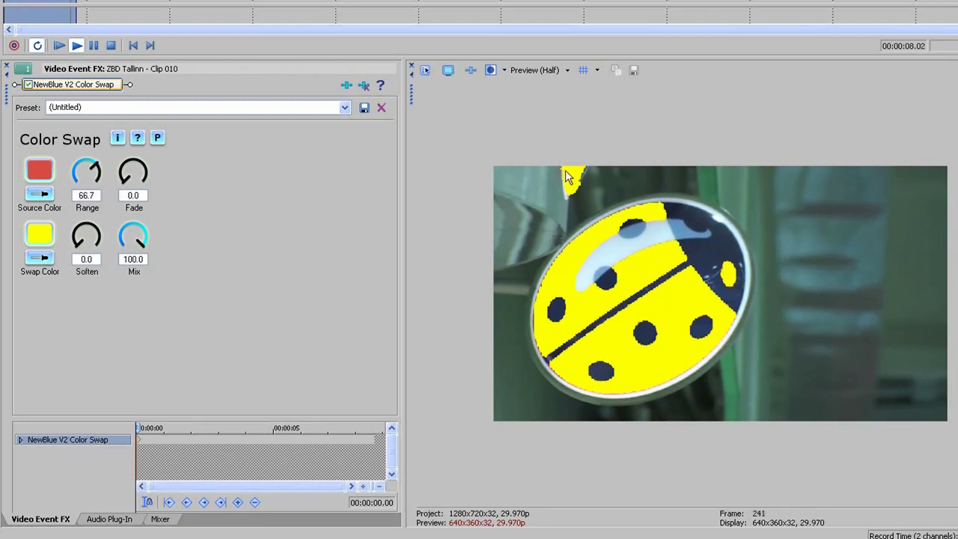
click(29, 84)
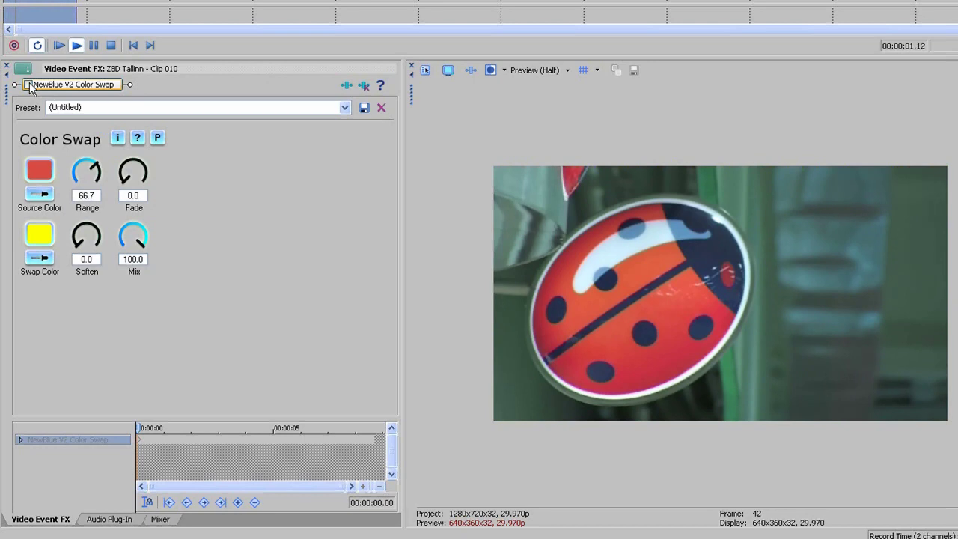
- Re-enable NewBlue V2 Color Swap and raise Fade to 53.3
click(29, 85)
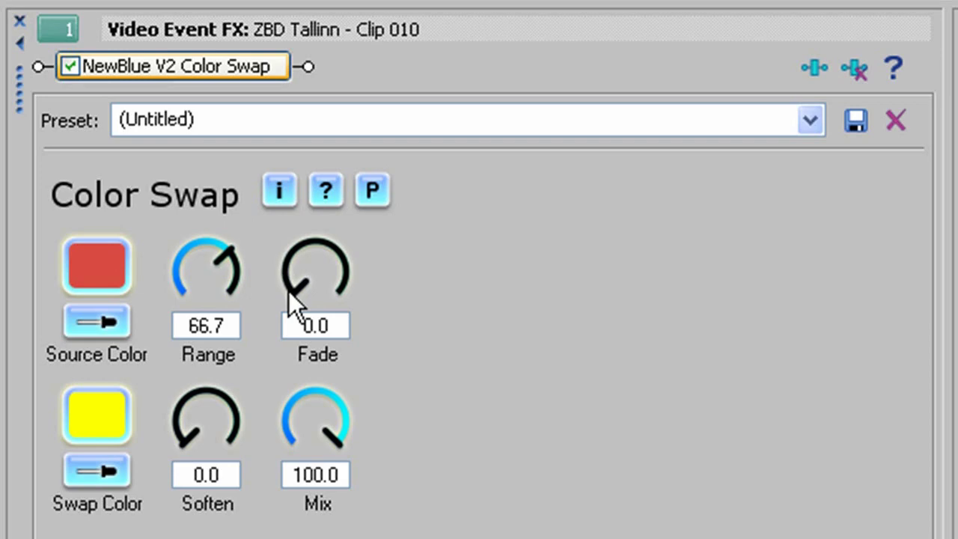
mouse_move(289, 292)
mouse_down()
mouse_move(293, 299)
mouse_move(287, 271)
mouse_move(300, 249)
mouse_move(135, 143)
mouse_move(149, 179)
mouse_move(138, 166)
mouse_up()
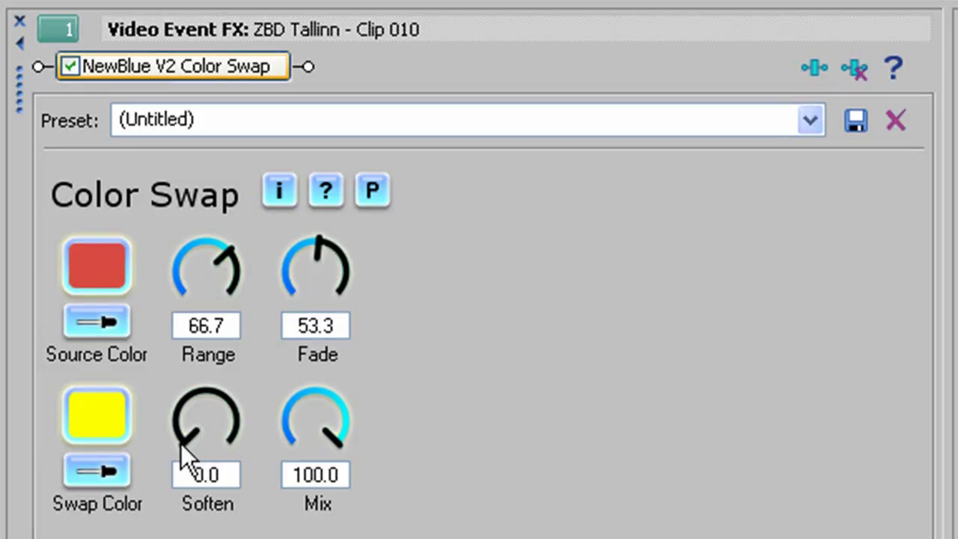
- Set Soften to 12.3 and lower Mix to 66.7
drag(181, 444, 176, 434)
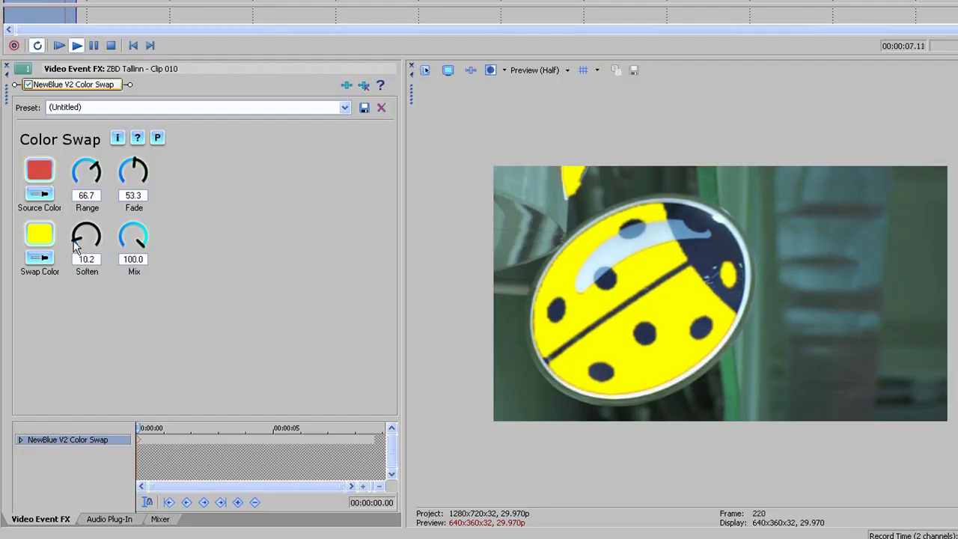
drag(74, 242, 74, 240)
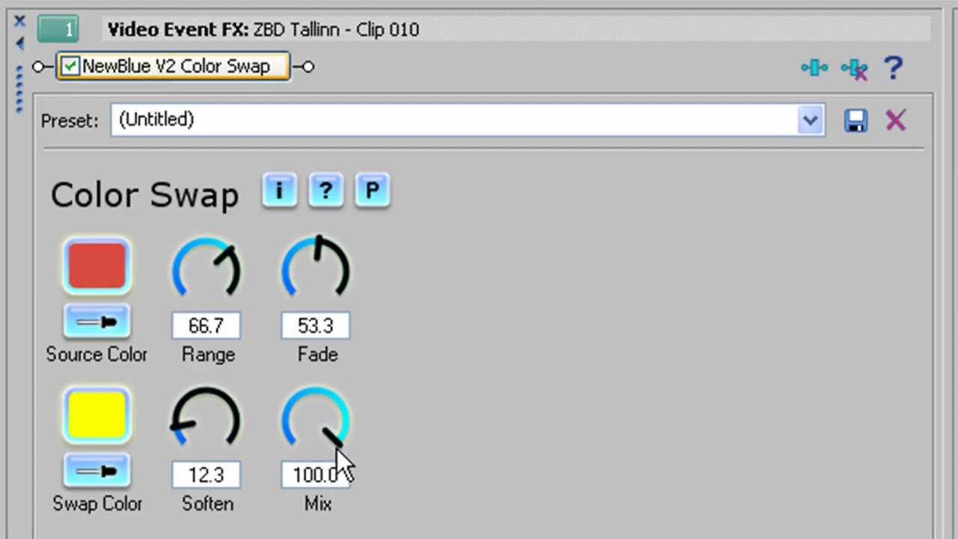
drag(337, 449, 340, 423)
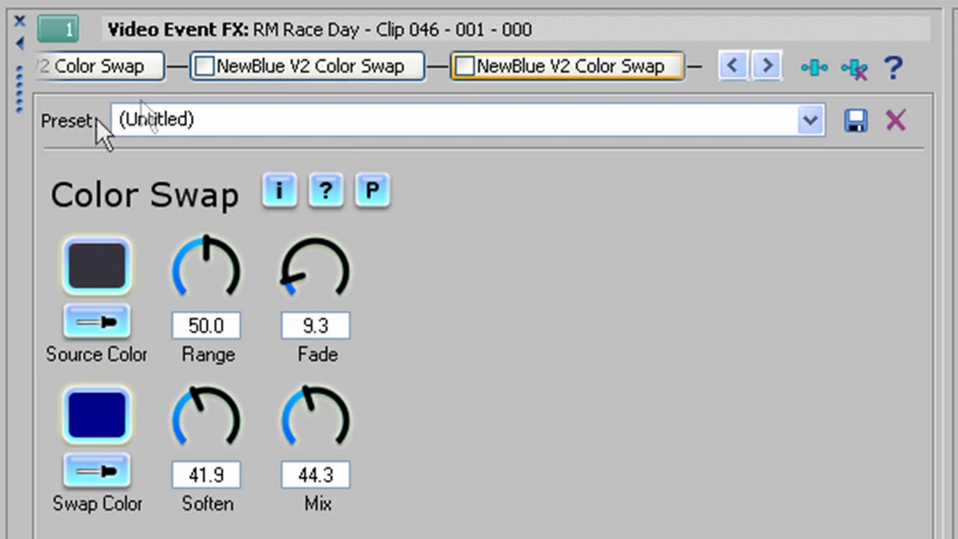
- Tick the next NewBlue V2 Color Swap in the RM Race Day clip's FX chain
click(464, 66)
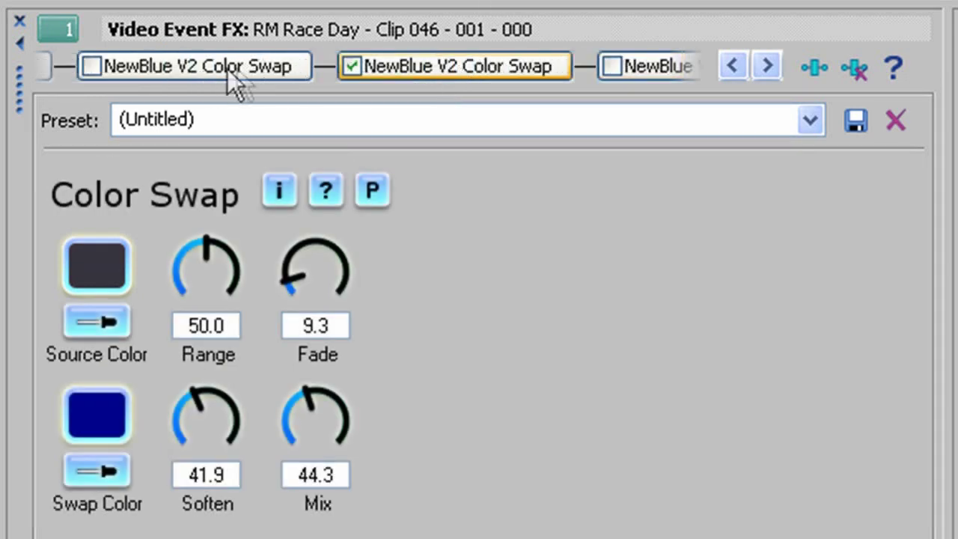